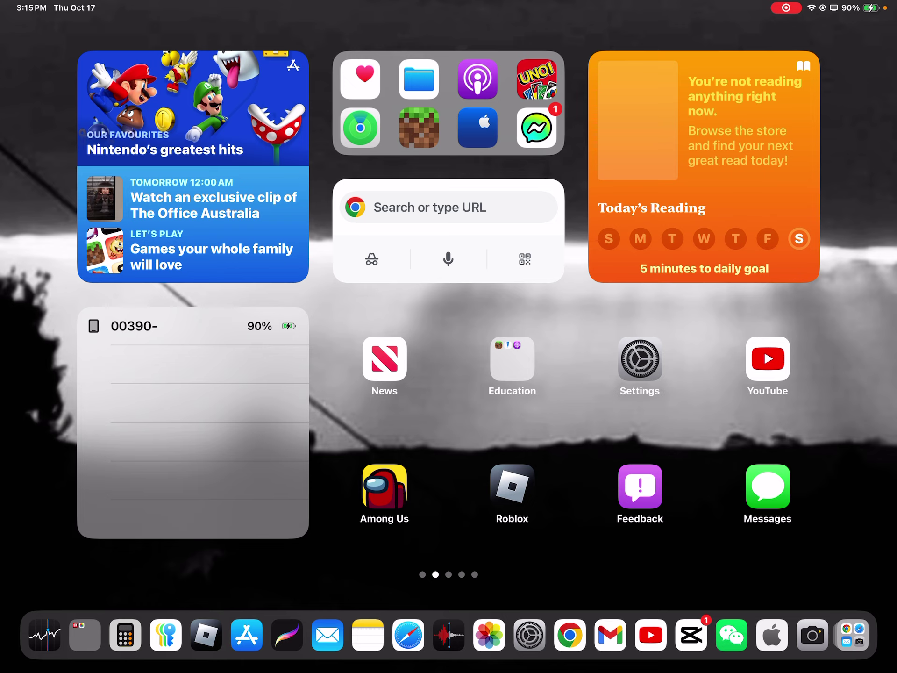
Launch Procreate from the dock so its artwork gallery appears
{"action": "left_click", "coordinate": [287, 635]}
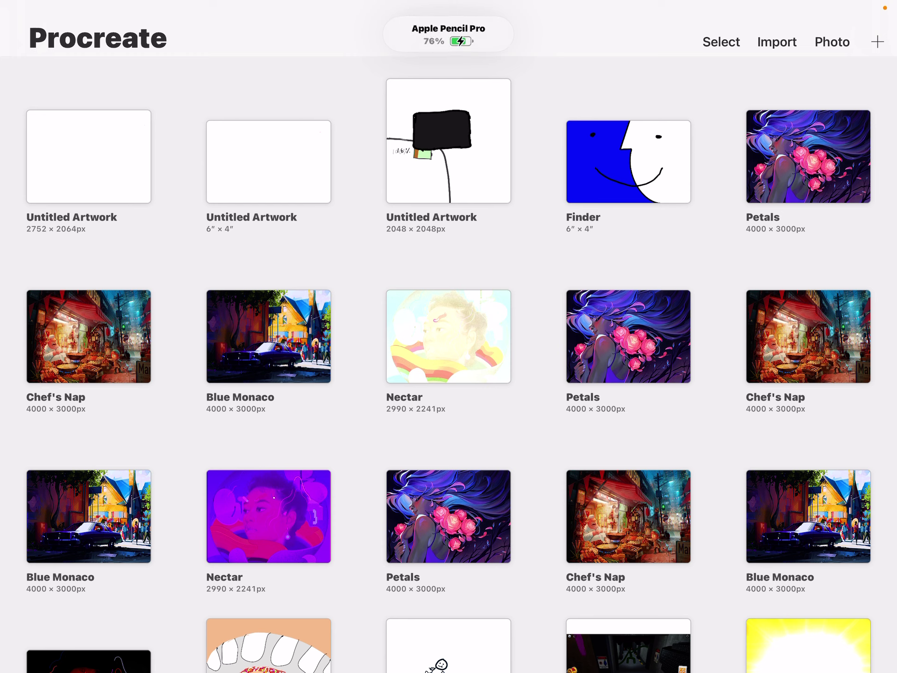
Open the blank 6″ × 4″ Untitled Artwork onto the canvas
{"action": "left_click", "coordinate": [269, 161]}
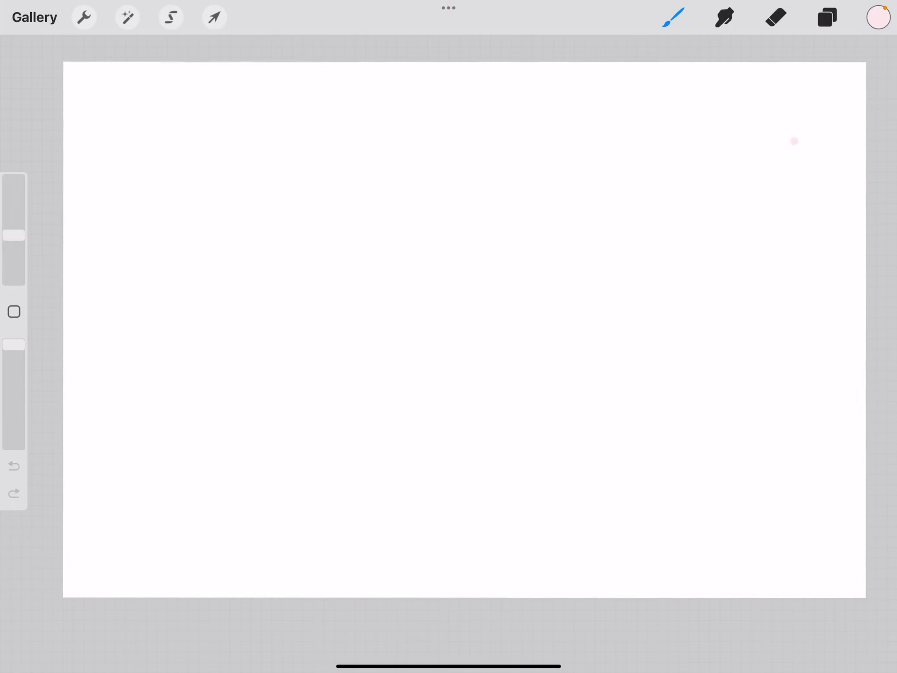
Change the brush colour from pale pink to bright red in the colour disc
{"action": "left_click", "coordinate": [878, 17]}
{"action": "left_click_drag", "start_coordinate": [706, 164], "coordinate": [821, 152]}
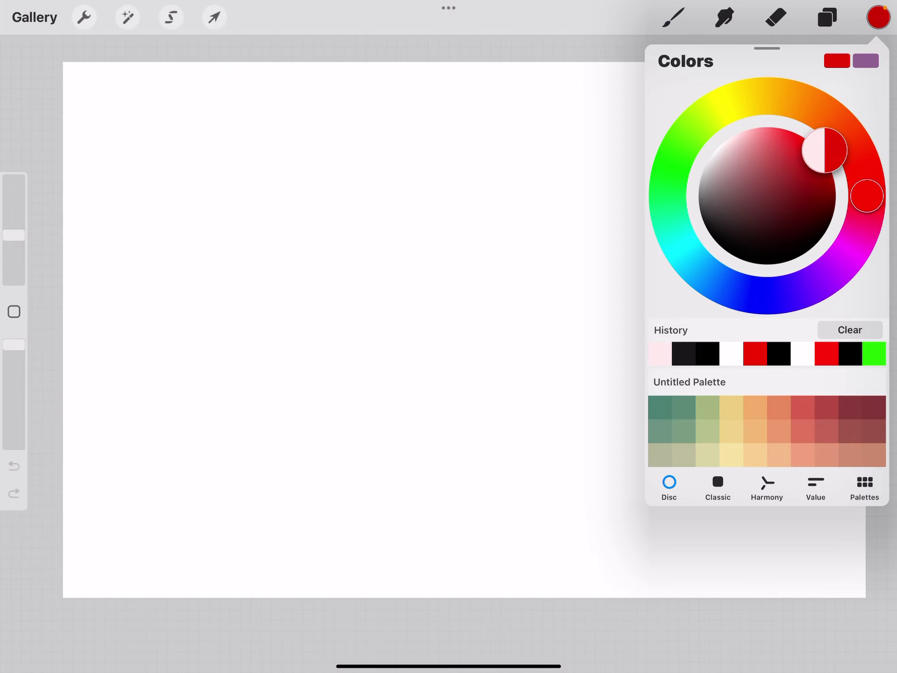
{"action": "left_click", "coordinate": [795, 142]}
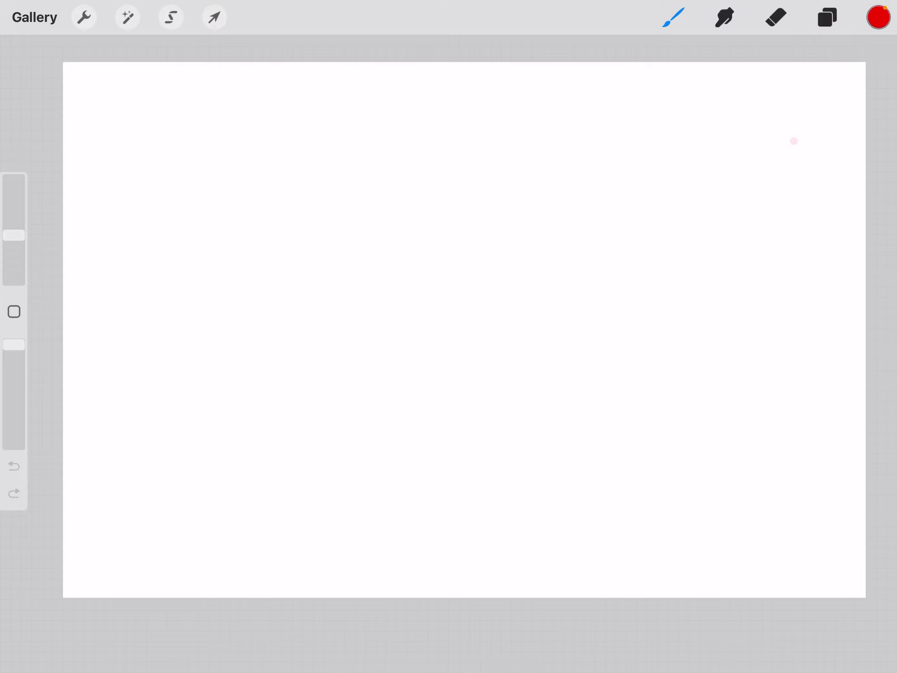
Paint a ring of red dots near the canvas centre, filling gaps at top and bottom
{"action": "mouse_move", "coordinate": [415, 245]}
{"action": "left_mouse_down"}
{"action": "mouse_move", "coordinate": [381, 274]}
{"action": "mouse_move", "coordinate": [388, 309]}
{"action": "mouse_move", "coordinate": [404, 321]}
{"action": "mouse_move", "coordinate": [439, 326]}
{"action": "mouse_move", "coordinate": [465, 302]}
{"action": "mouse_move", "coordinate": [467, 284]}
{"action": "mouse_move", "coordinate": [454, 258]}
{"action": "mouse_move", "coordinate": [418, 246]}
{"action": "mouse_move", "coordinate": [385, 302]}
{"action": "mouse_move", "coordinate": [419, 327]}
{"action": "mouse_move", "coordinate": [446, 324]}
{"action": "mouse_move", "coordinate": [464, 305]}
{"action": "mouse_move", "coordinate": [470, 276]}
{"action": "mouse_move", "coordinate": [444, 249]}
{"action": "left_mouse_up"}
{"action": "key", "text": "ctrl+z"}
{"action": "left_click", "coordinate": [464, 270]}
{"action": "left_click", "coordinate": [430, 251]}
{"action": "mouse_move", "coordinate": [401, 314]}
{"action": "left_mouse_down"}
{"action": "mouse_move", "coordinate": [415, 324]}
{"action": "mouse_move", "coordinate": [452, 313]}
{"action": "left_mouse_up"}
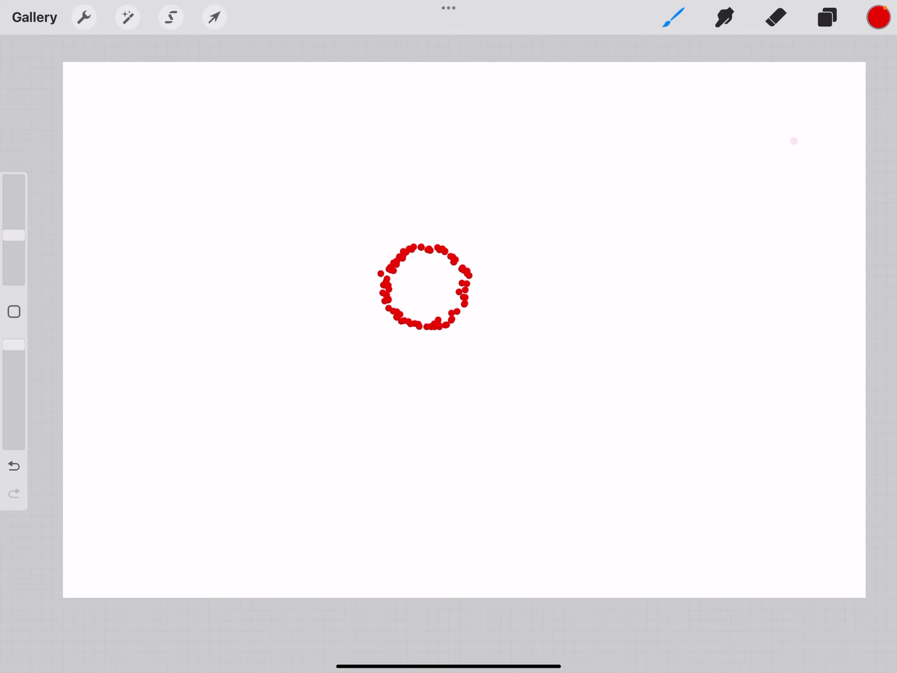
Return to the gallery, where the thumbnail now shows the red dotted ring
{"action": "left_click", "coordinate": [34, 17]}
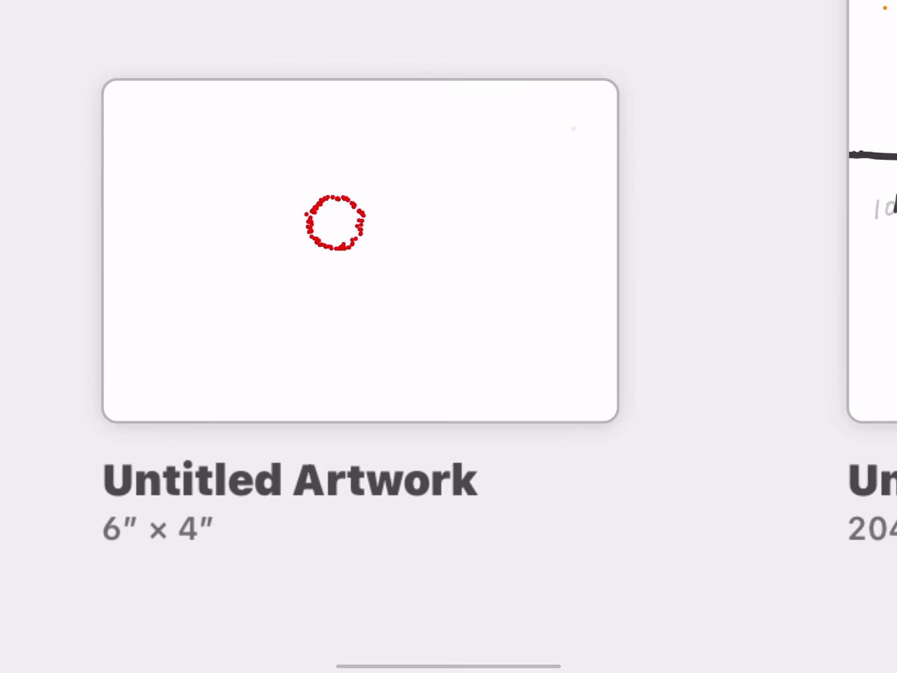